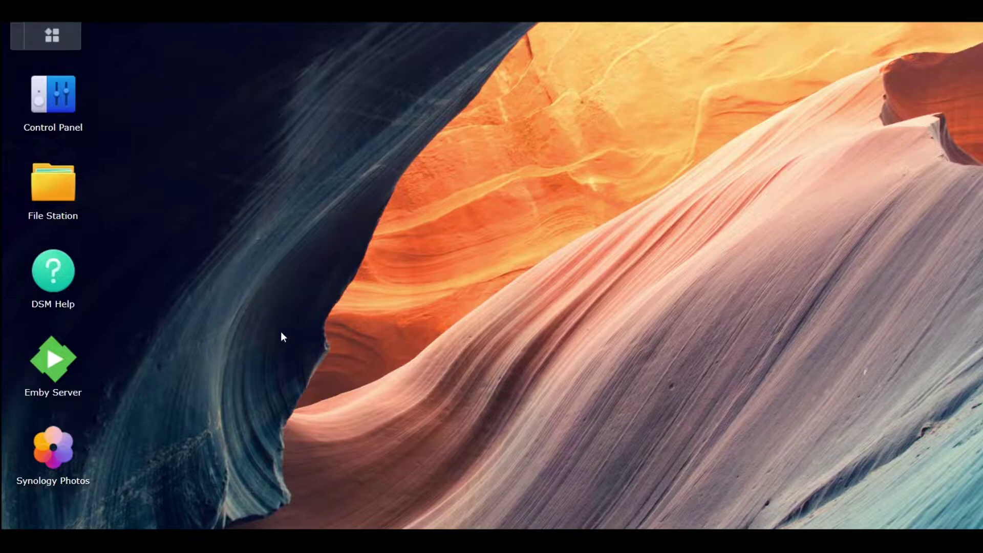
Launch File Station from the Main Menu to browse Bay-1 and the shared folders.
click(57, 41)
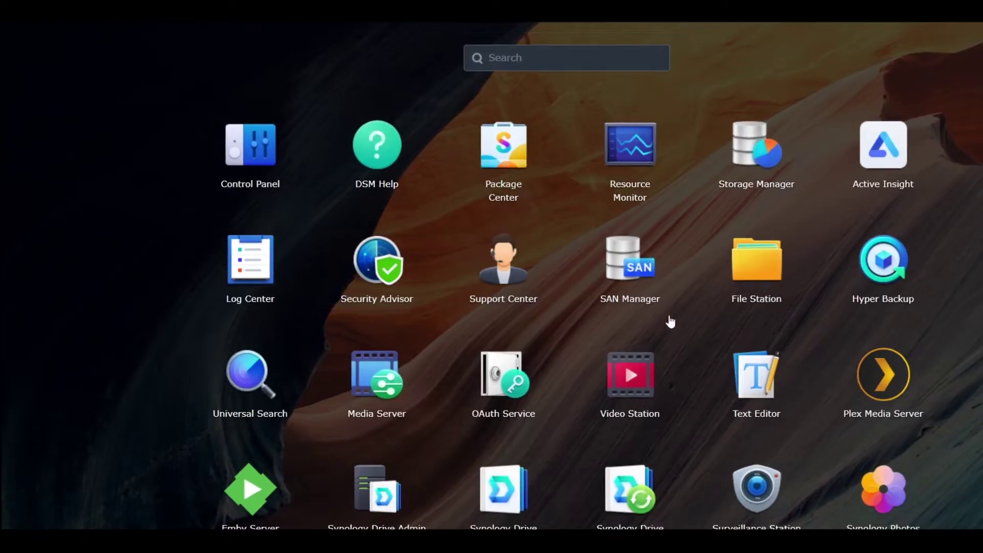
scroll(625, 361, down, 2)
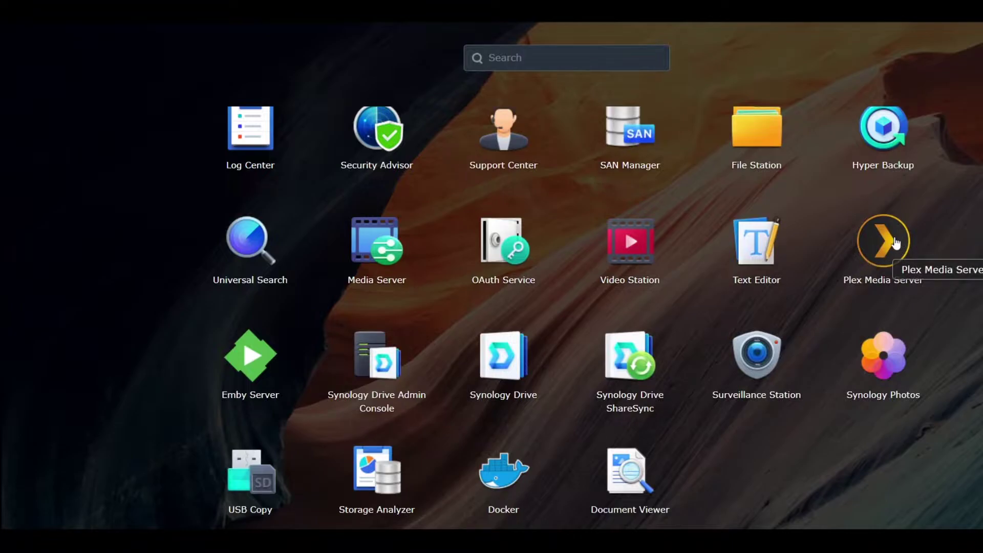
click(760, 134)
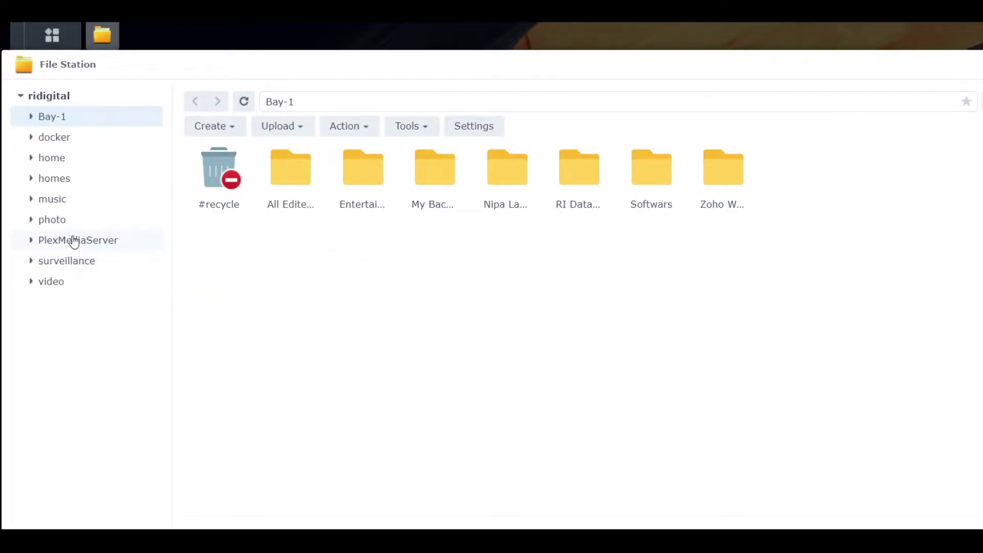
Close File Station, open Control Panel, then launch Package Center from the Main Menu.
right_click(102, 41)
click(127, 141)
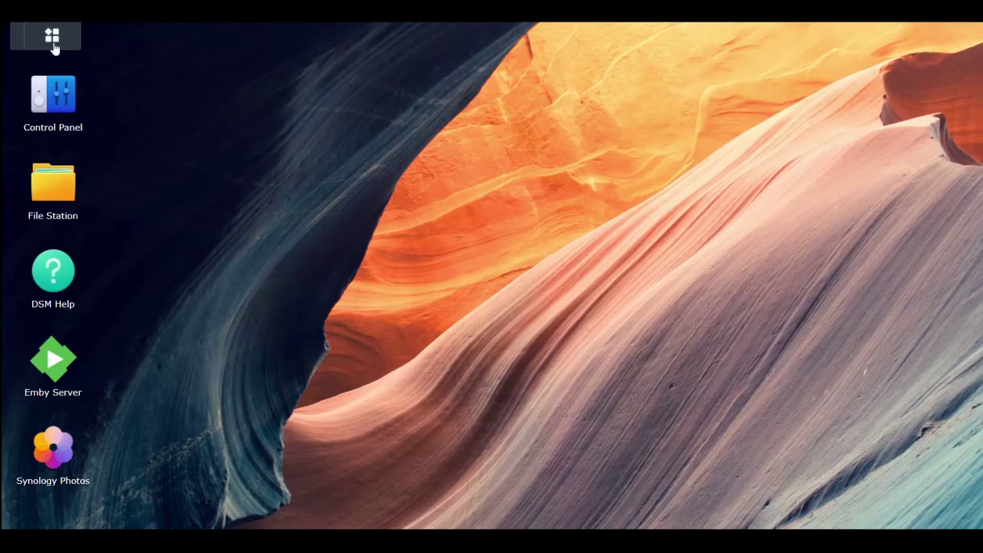
click(57, 96)
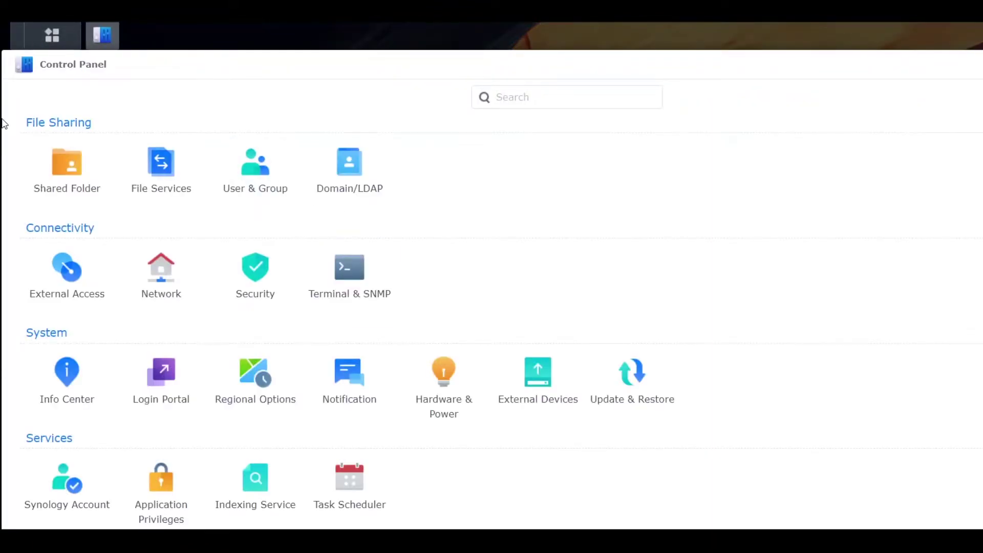
click(51, 35)
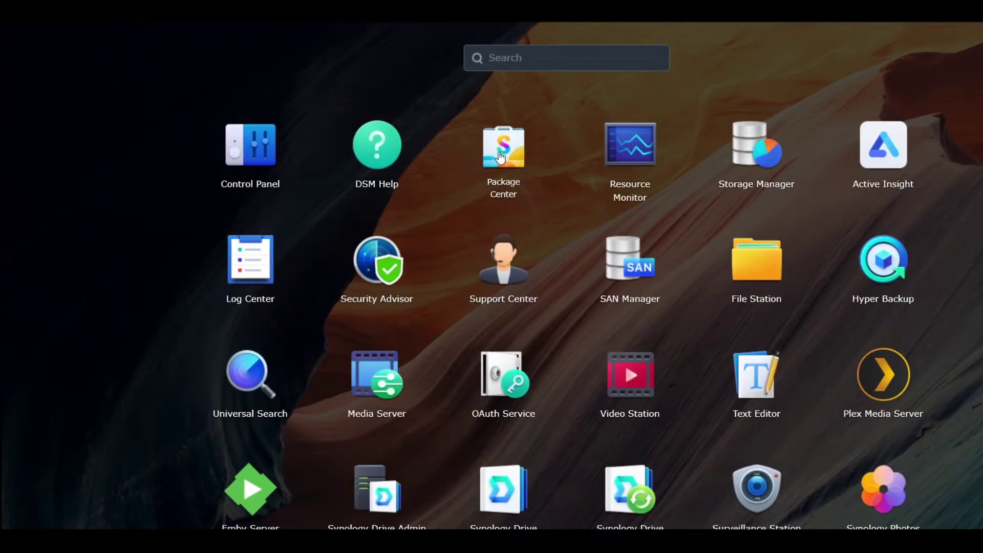
click(499, 154)
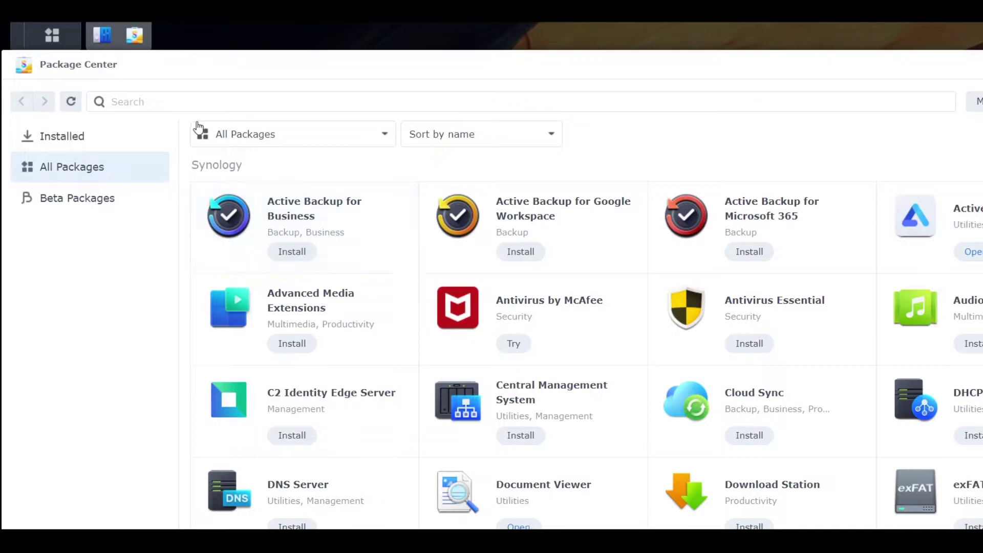
Uninstall the installed Plex Media Server package, choosing to erase all its data.
click(64, 137)
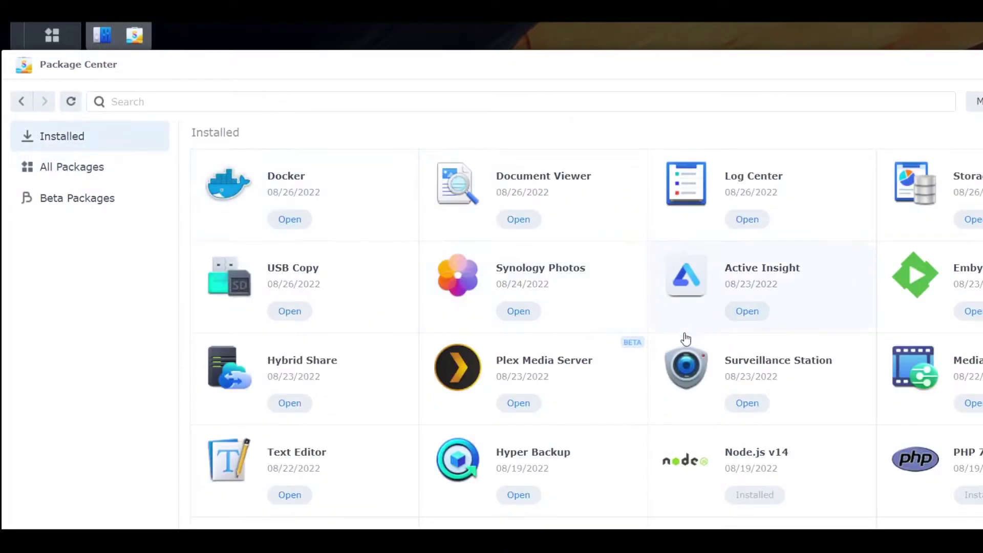
click(522, 363)
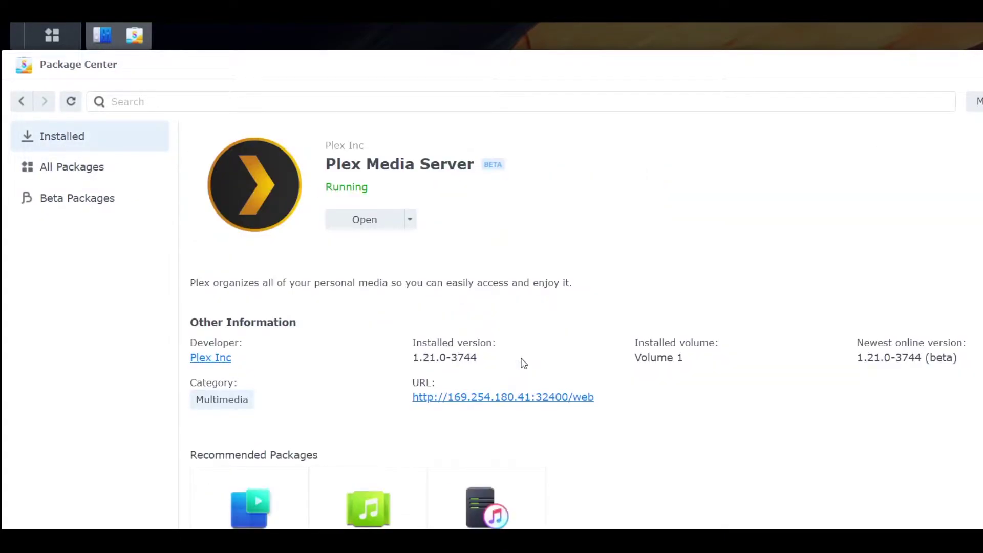
click(410, 219)
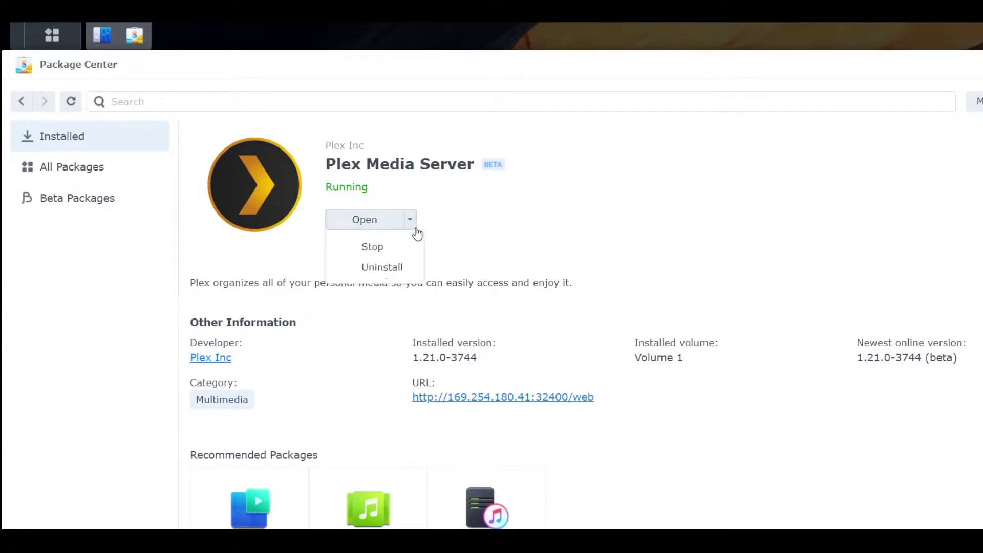
click(375, 271)
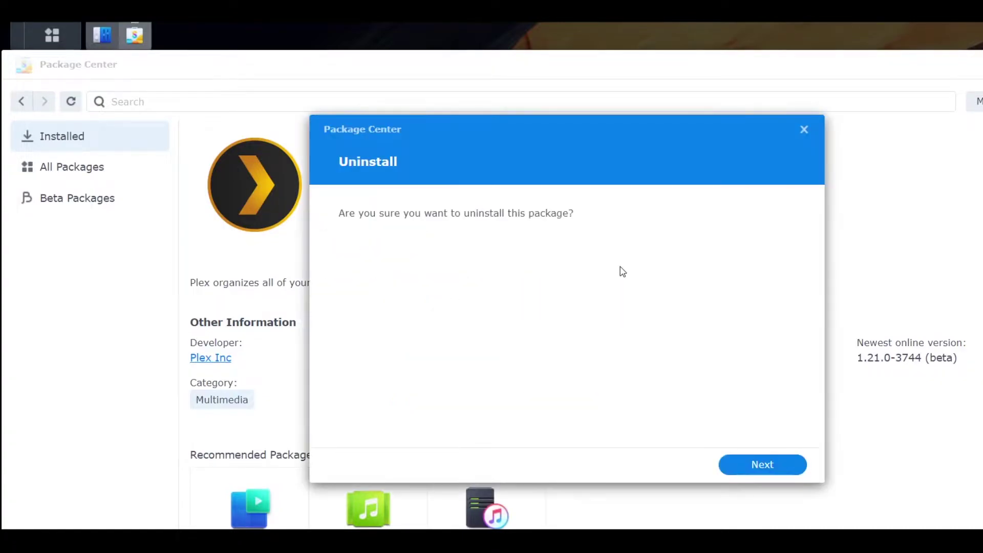
click(742, 465)
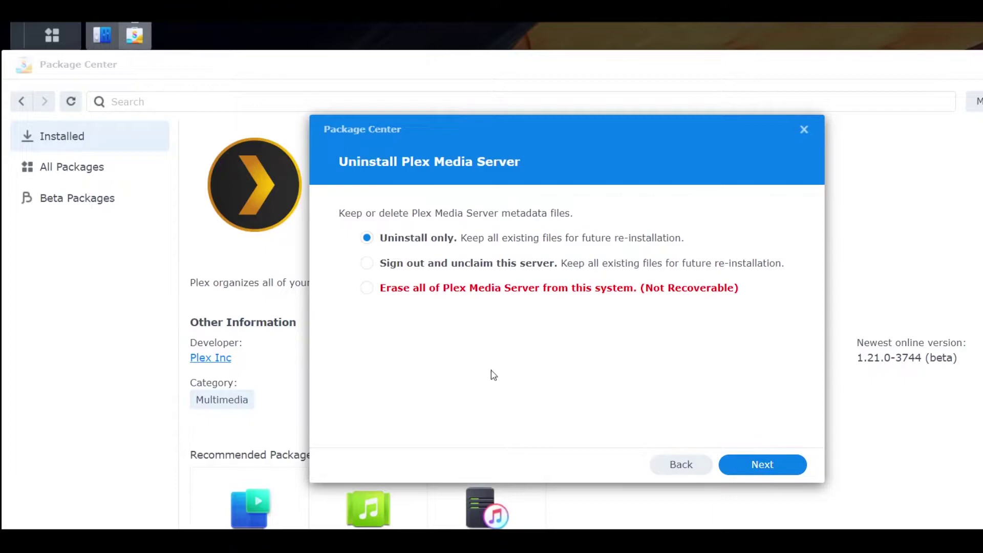
click(368, 288)
click(754, 471)
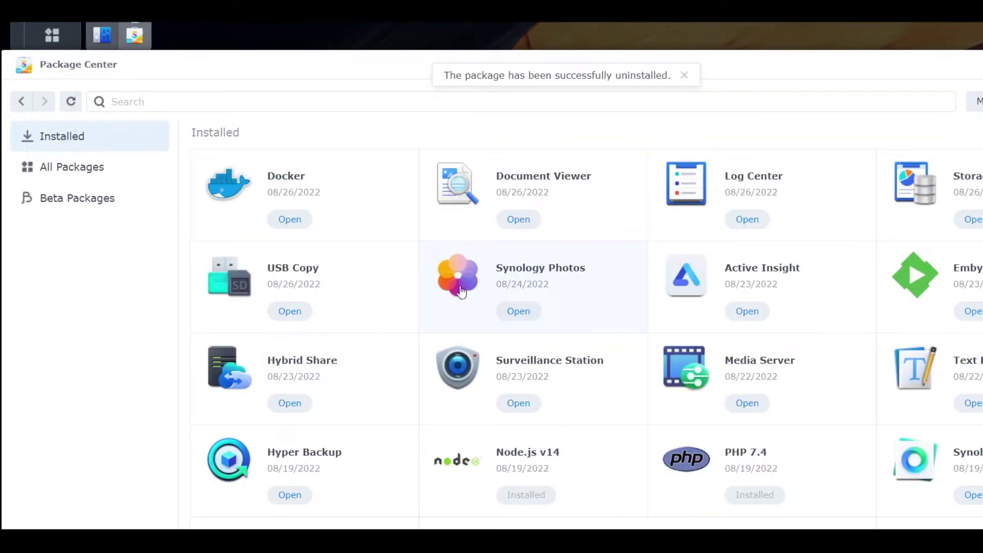
Close Package Center and Control Panel, then reopen File Station.
right_click(132, 50)
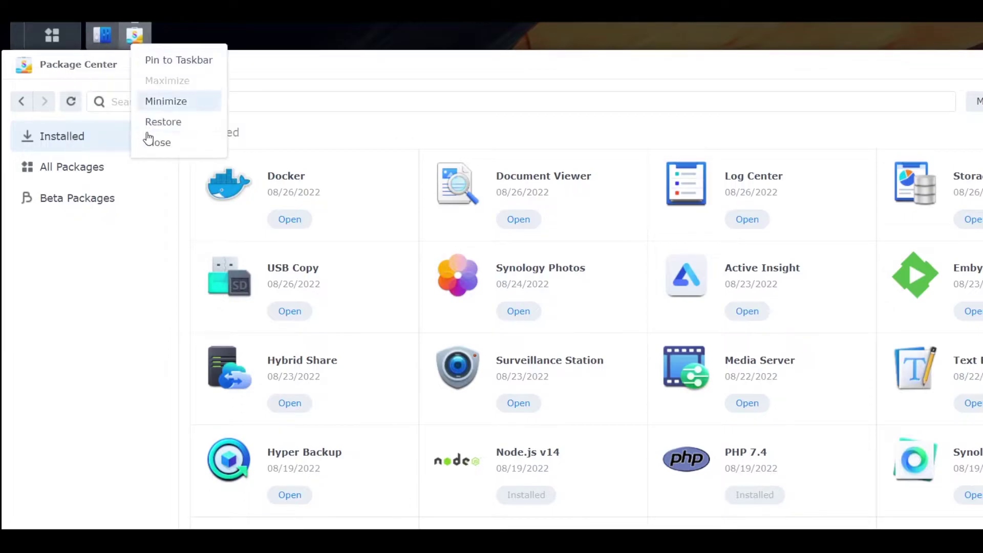
click(140, 141)
right_click(99, 46)
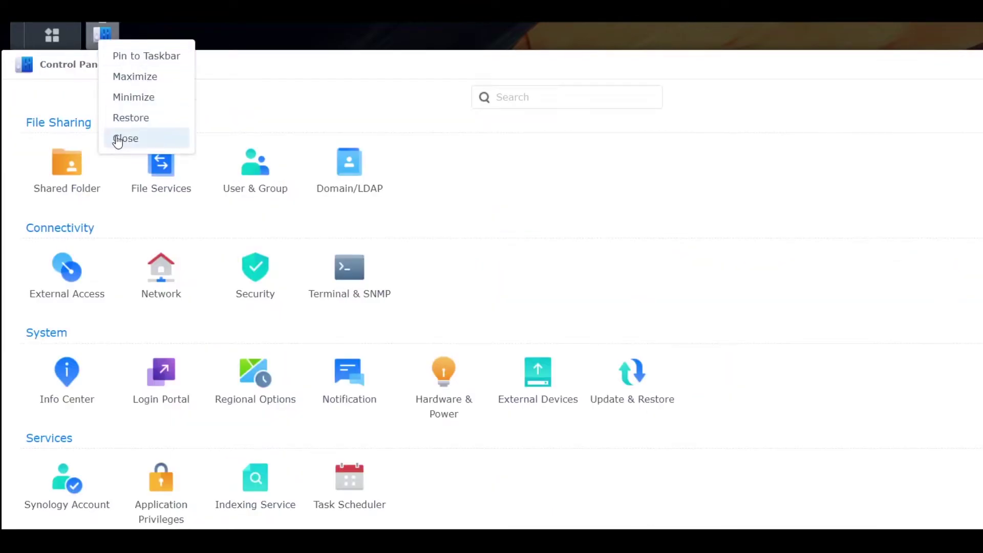
click(119, 138)
click(49, 189)
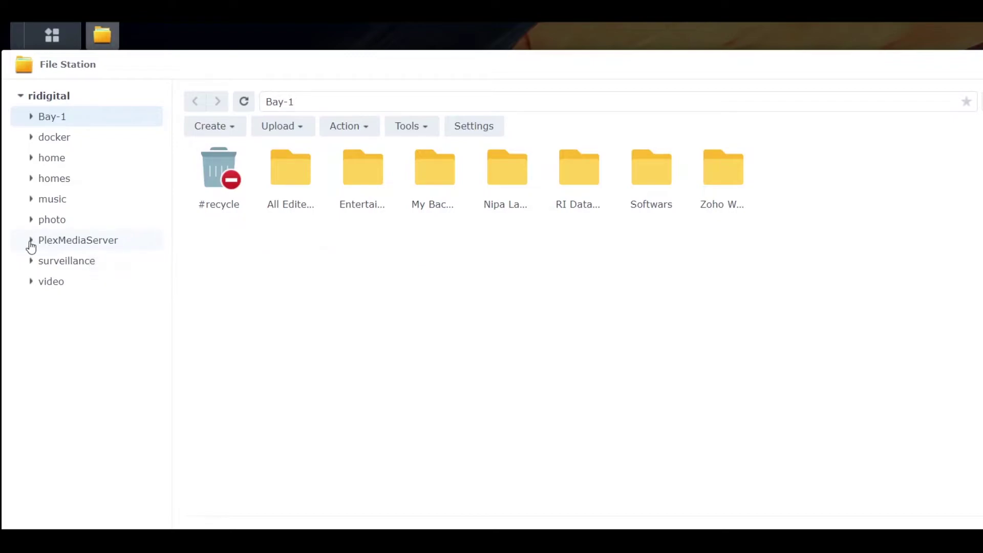
Inspect the PlexMediaServer folder's remaining AppData folder and notice files, then collapse it.
click(30, 242)
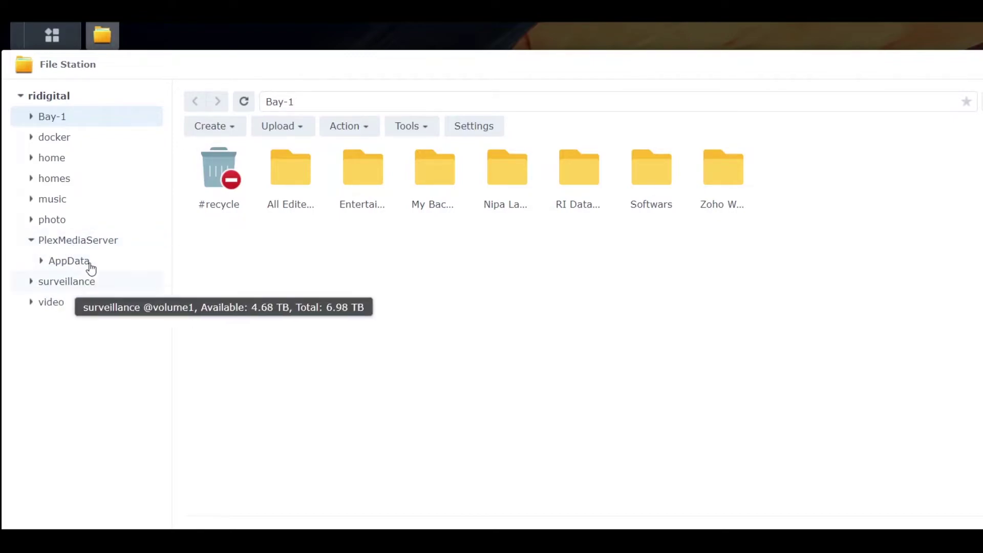
click(62, 241)
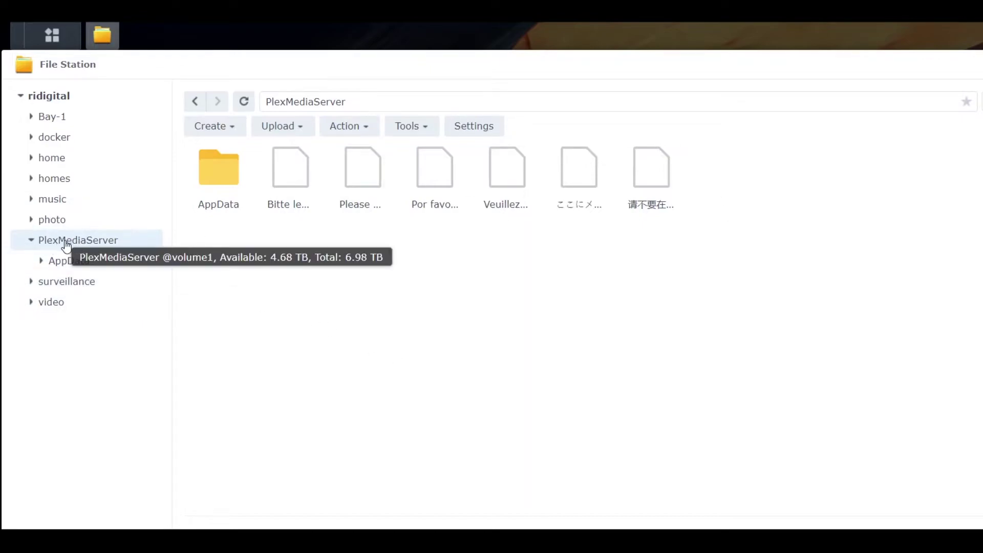
click(31, 240)
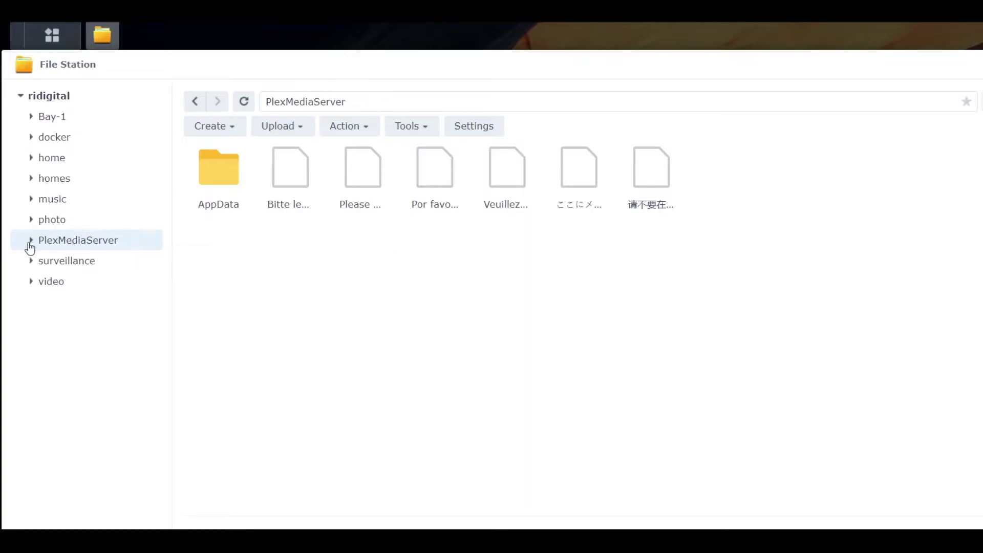
Select PlexMediaServer in Control Panel's Shared Folder list to confirm its 0.00 MB size.
click(59, 44)
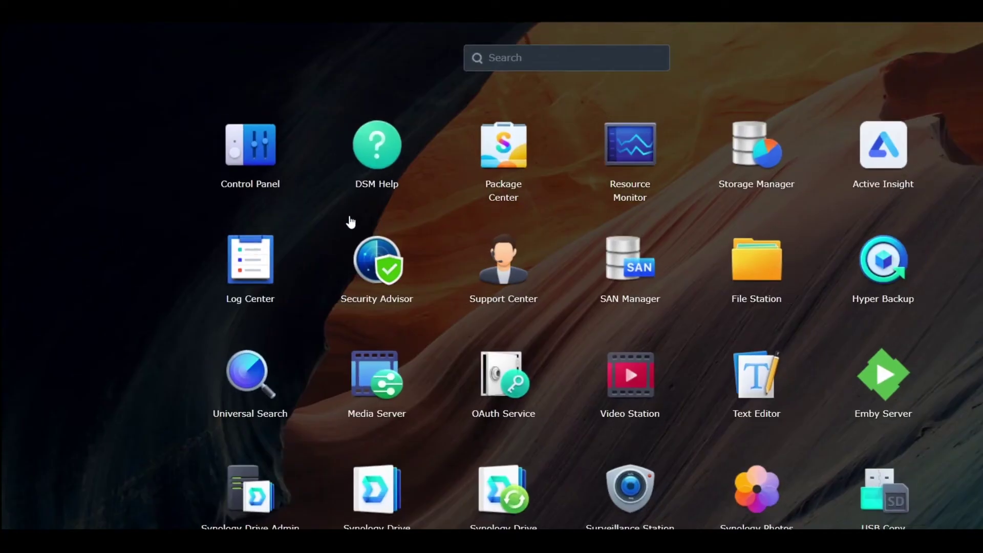
click(265, 150)
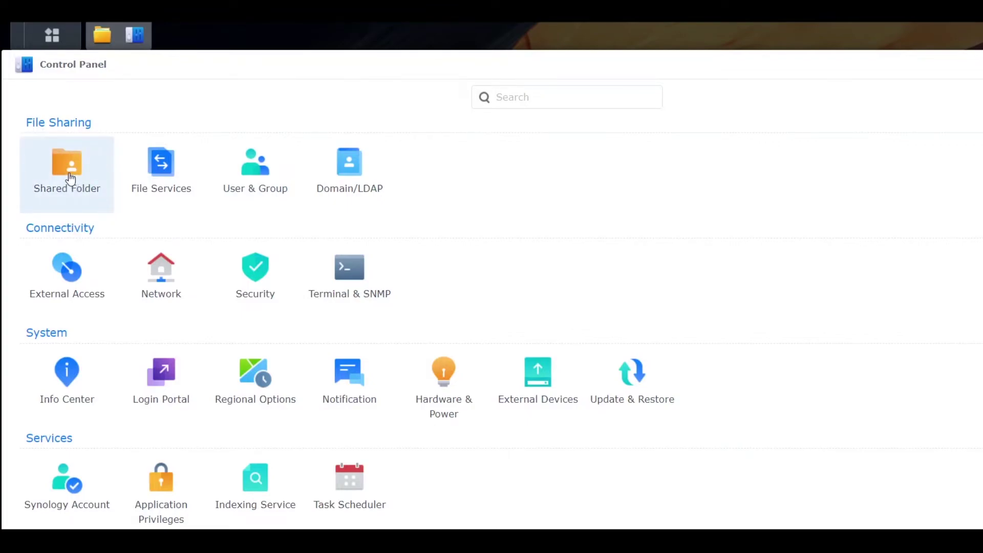
click(71, 179)
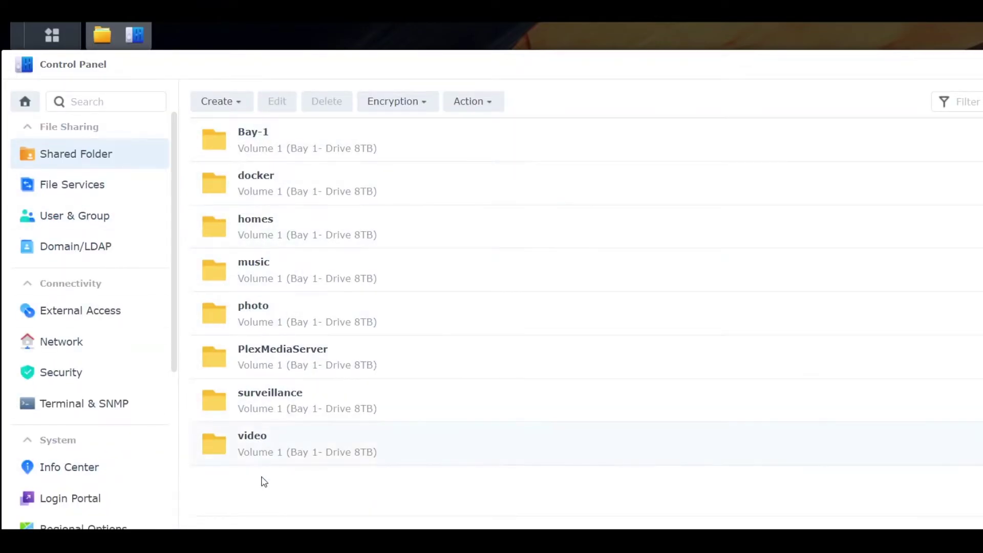
click(312, 365)
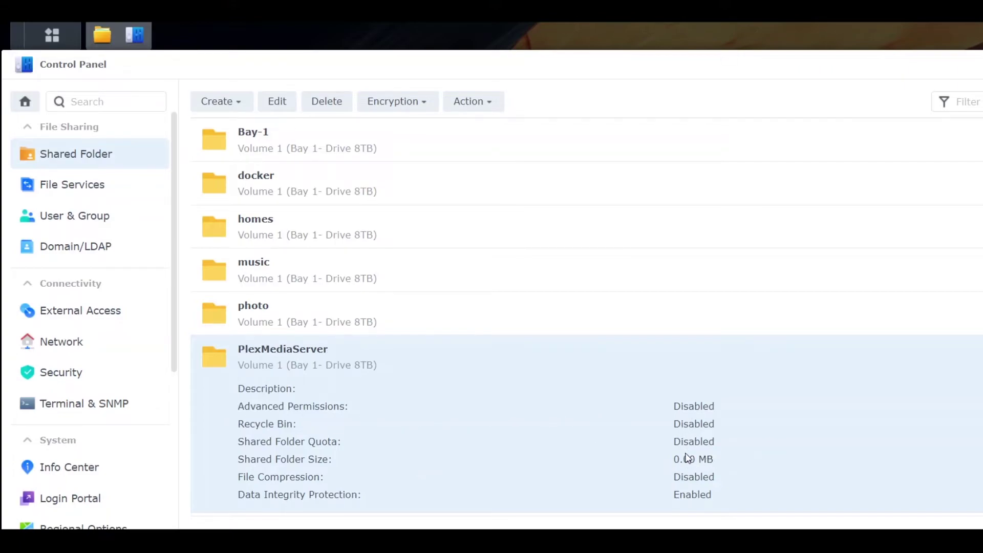
scroll(675, 457, down, 2)
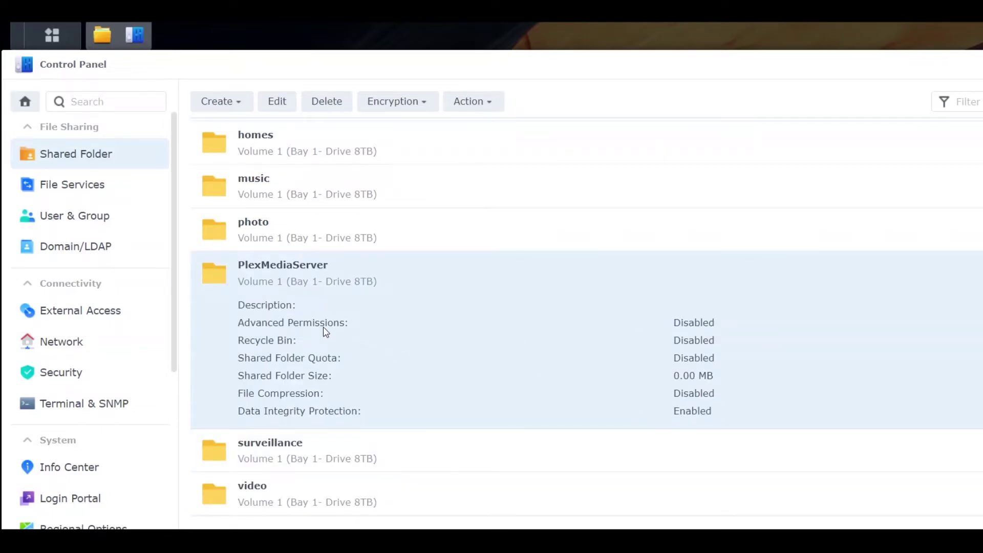
Delete the PlexMediaServer shared folder, acknowledging data loss and confirming with the DSM password.
click(329, 105)
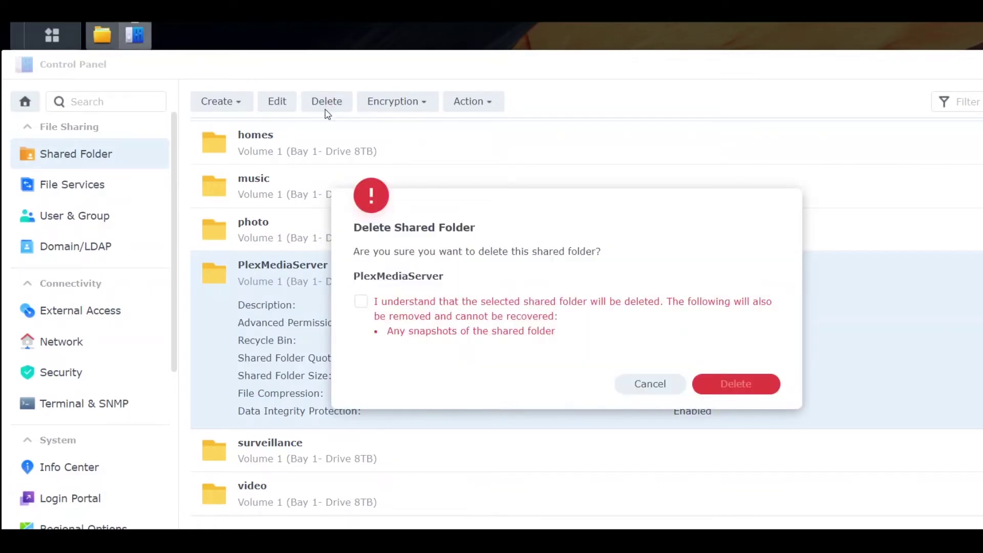
click(361, 302)
click(749, 386)
click(582, 295)
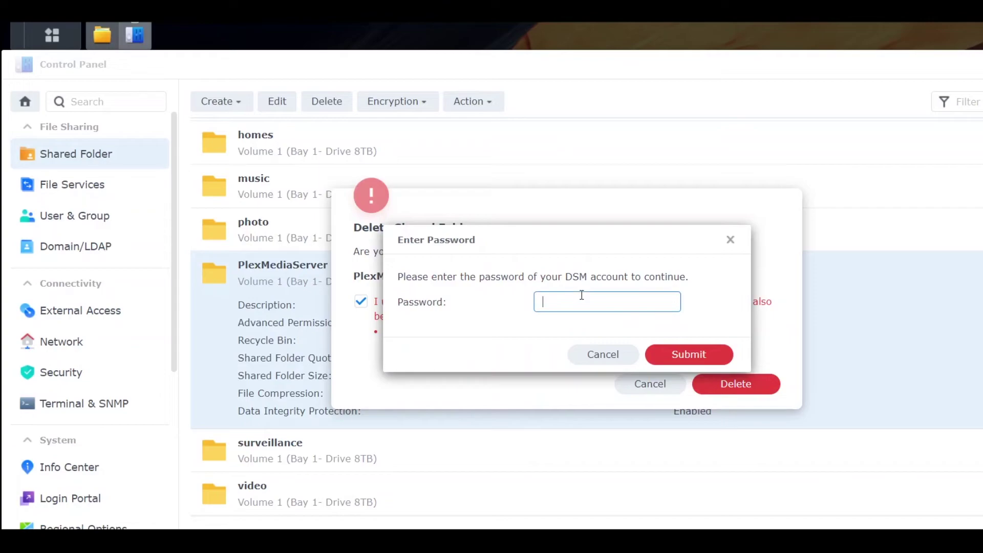
text(•••••)
click(695, 354)
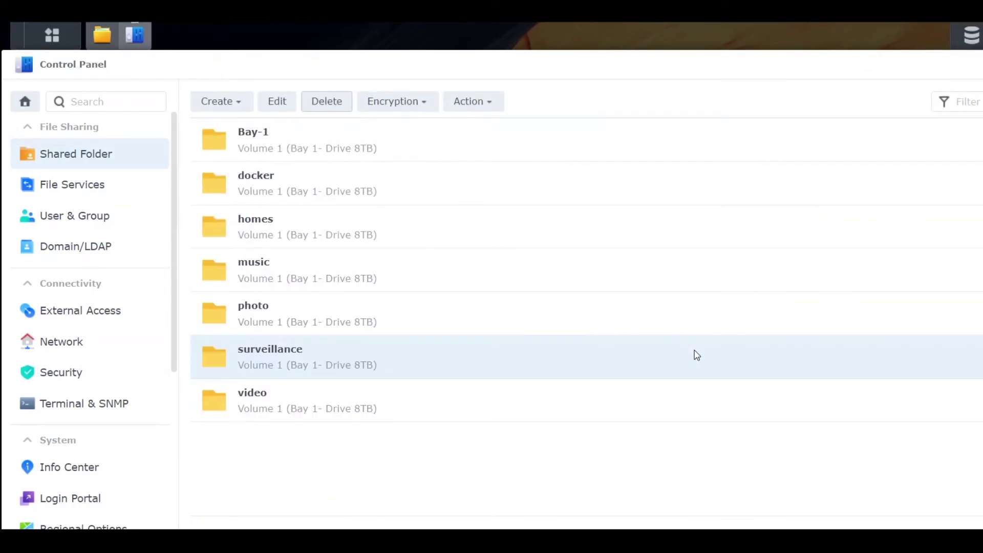
Close the Control Panel and File Station windows from their taskbar menus.
right_click(132, 45)
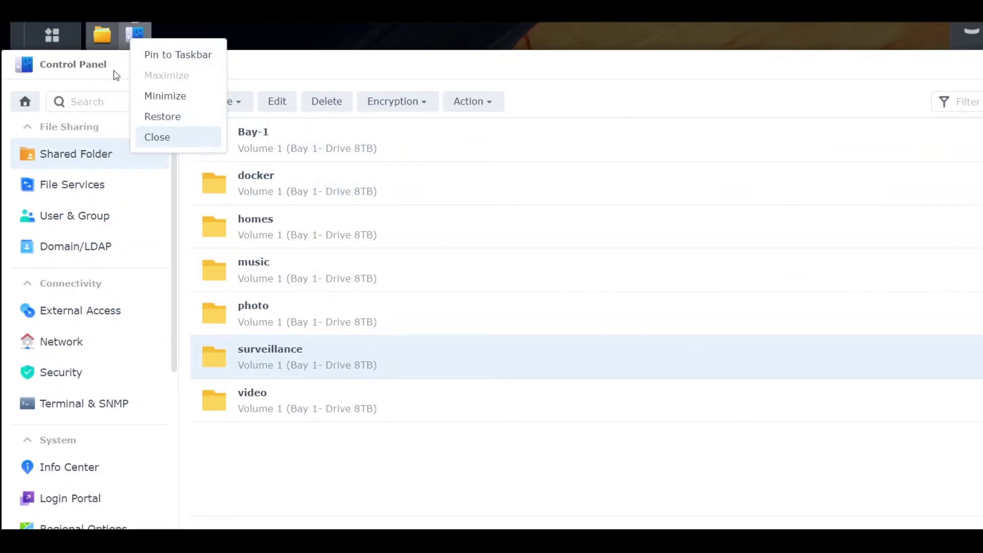
click(144, 139)
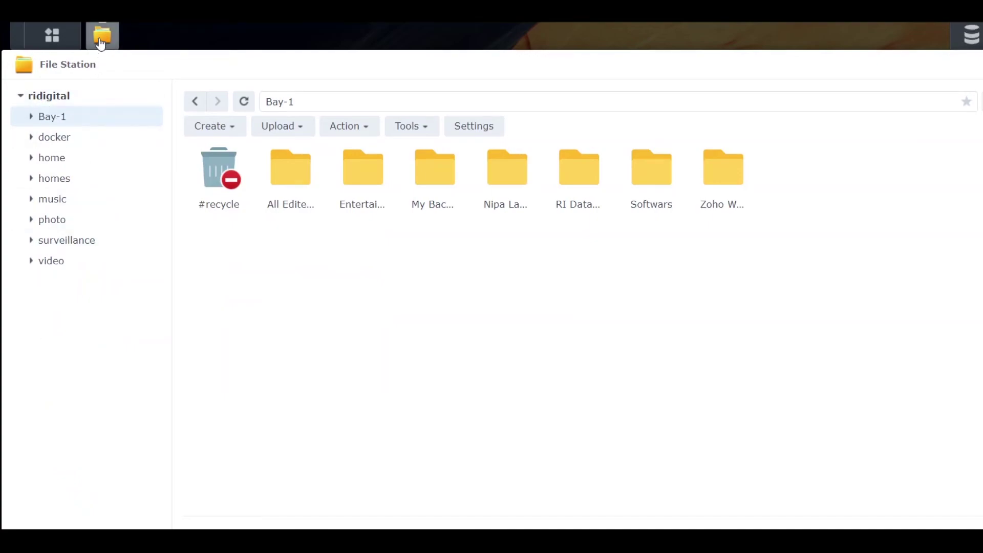
right_click(102, 35)
click(120, 149)
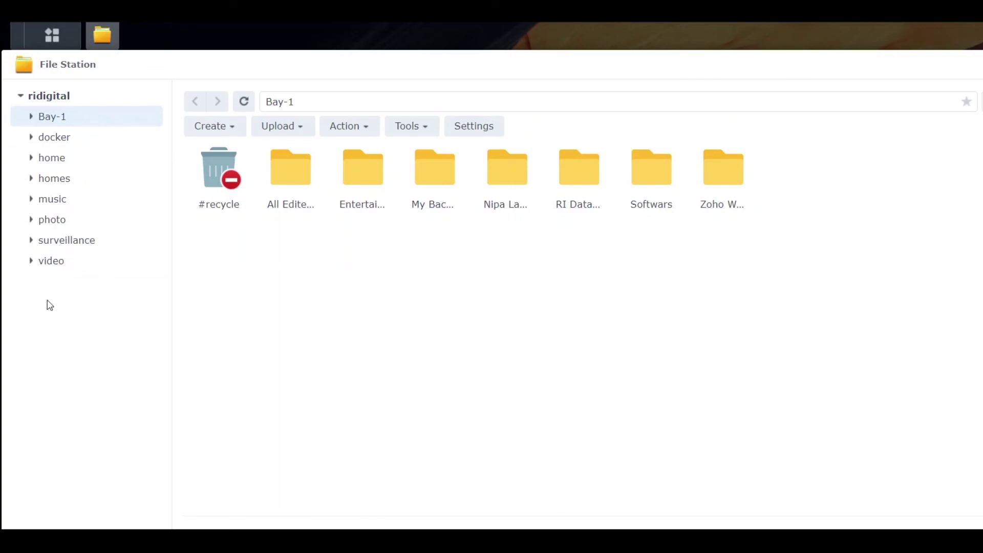
right_click(103, 35)
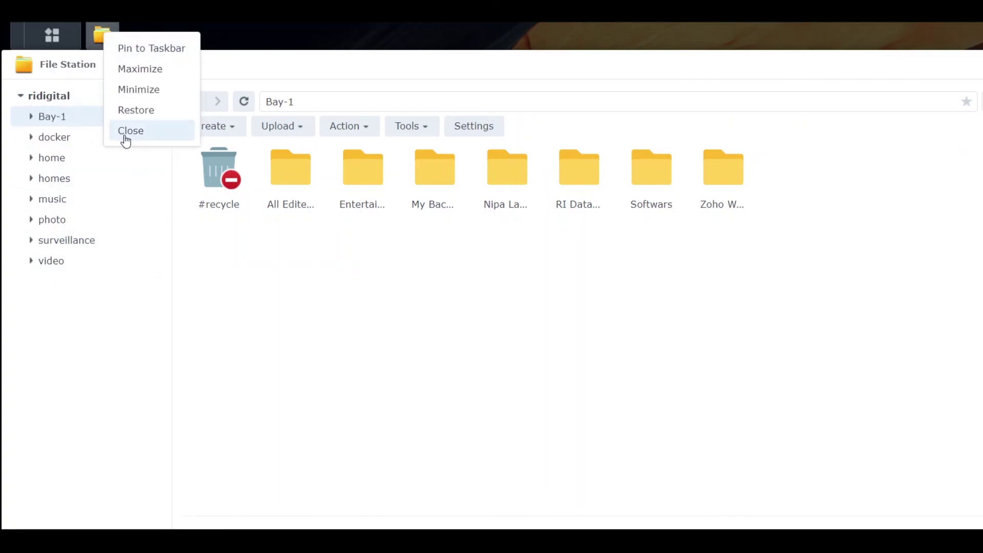
click(126, 136)
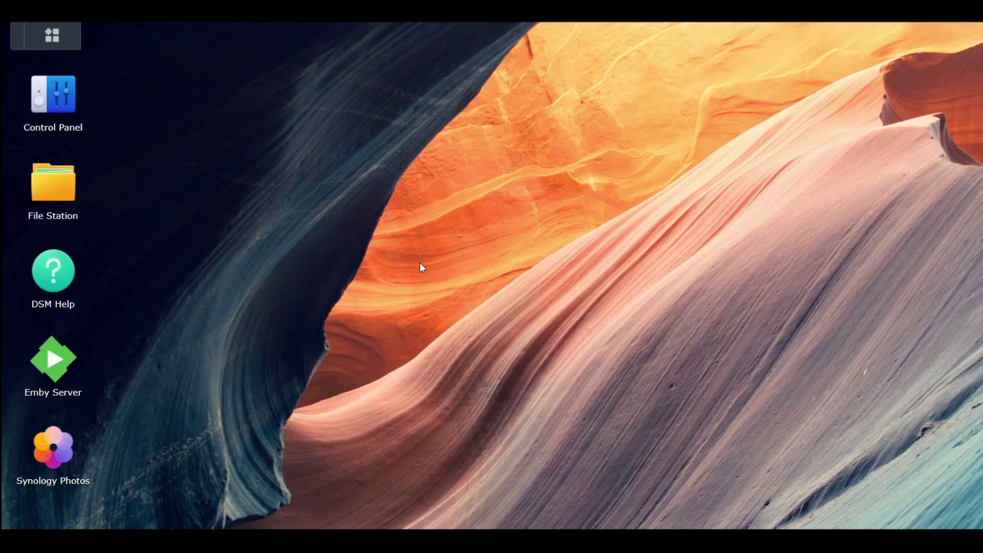